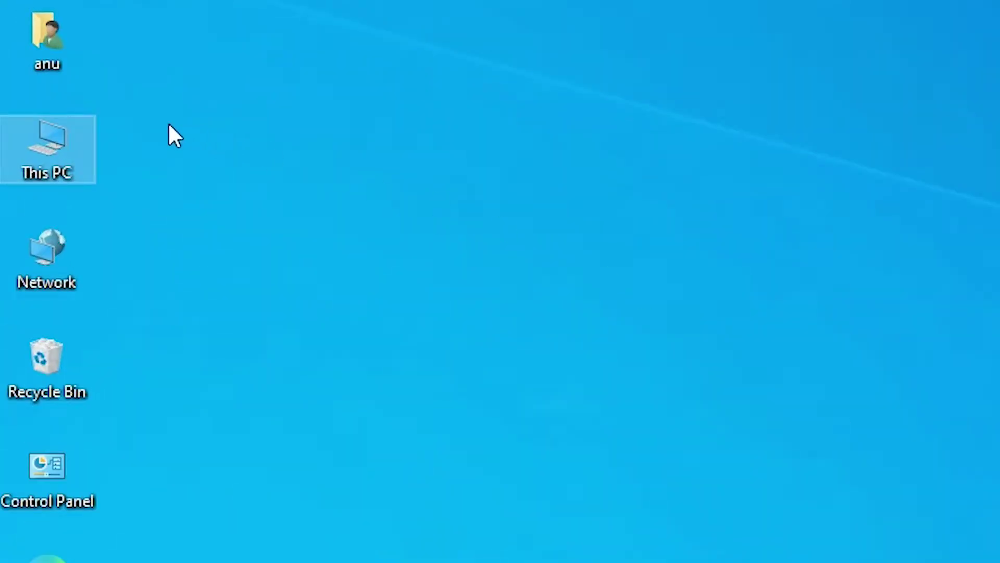
- Check the computer's system information from This PC's context menu, then close it
right_click(49, 153)
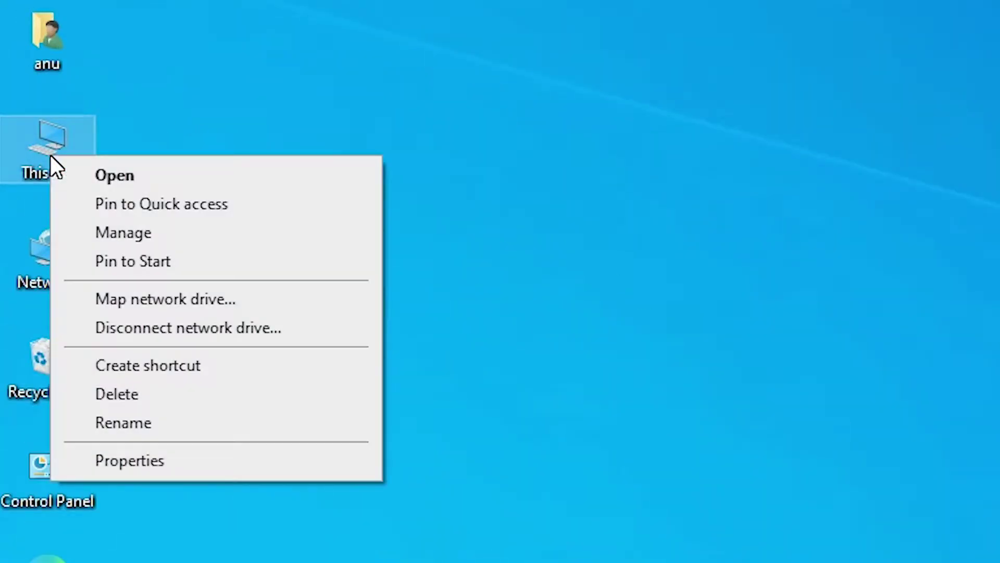
click(157, 463)
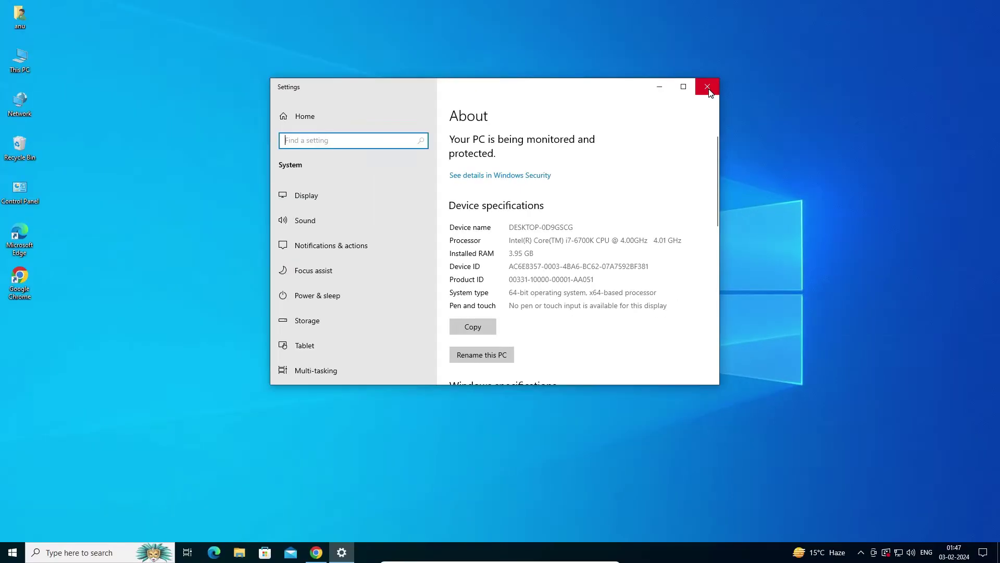
click(705, 89)
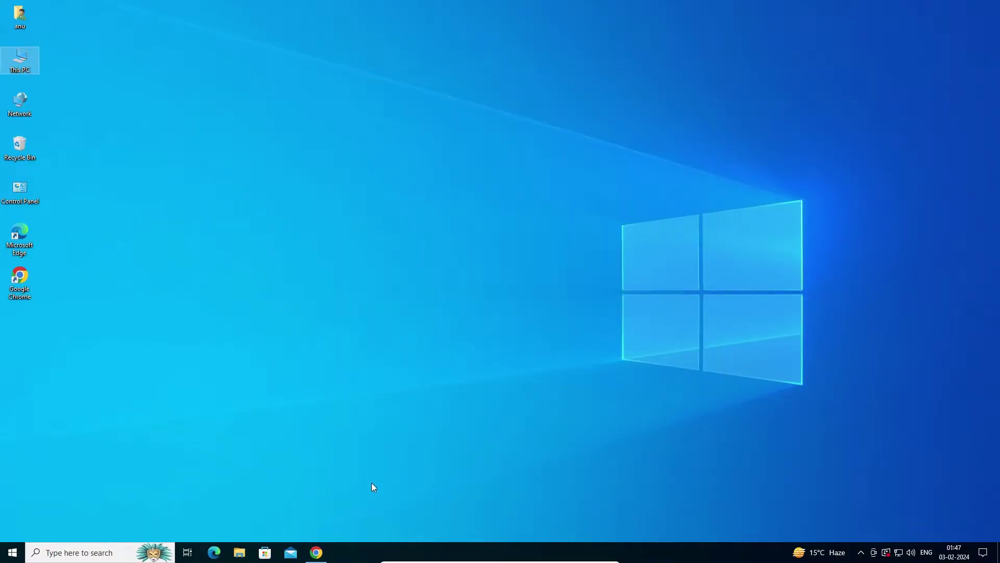
- Open the Canon 'Support - LASER SHOT LBP2900/ 2900B' Google result in a new Chrome tab
click(317, 554)
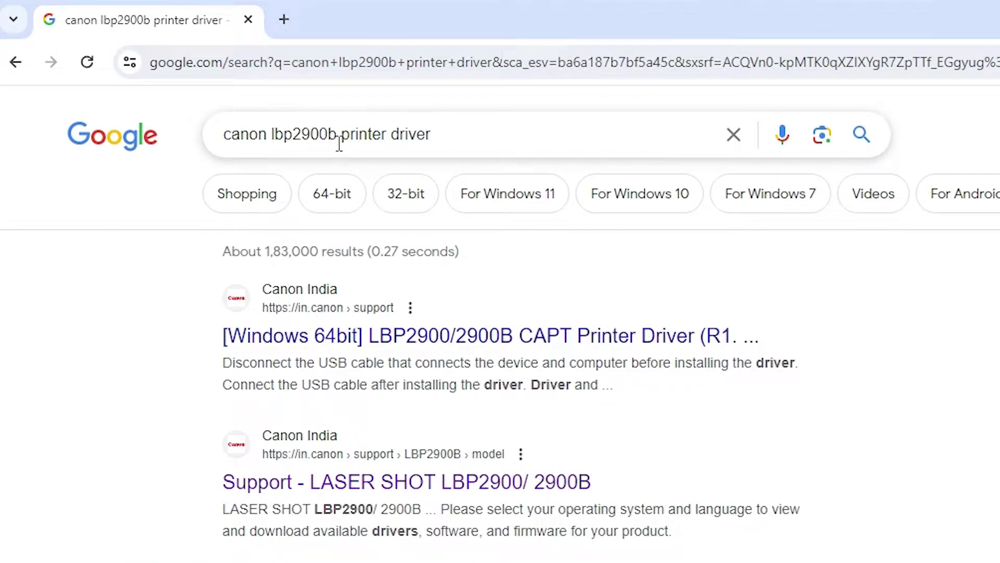
click(463, 139)
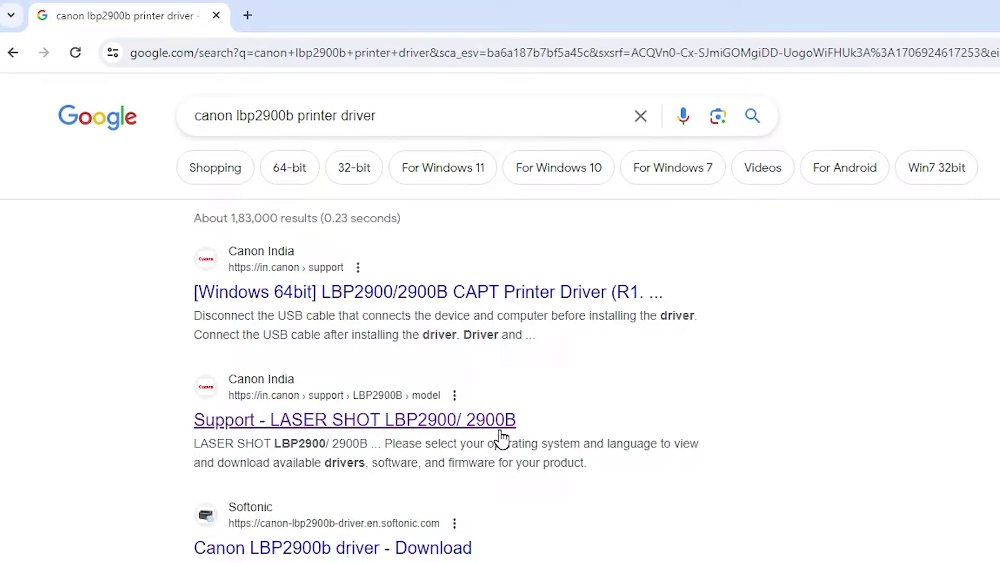
right_click(322, 420)
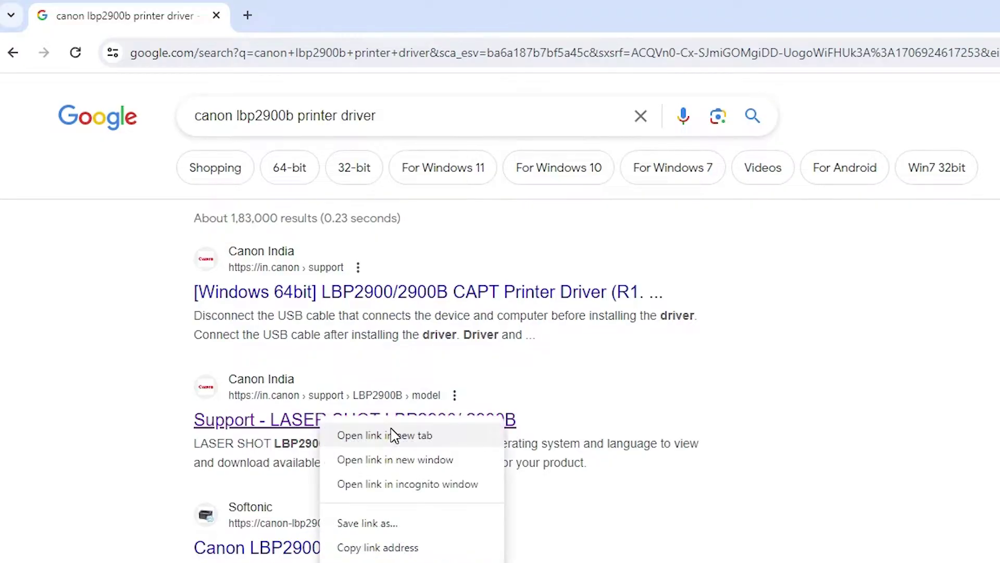
click(392, 436)
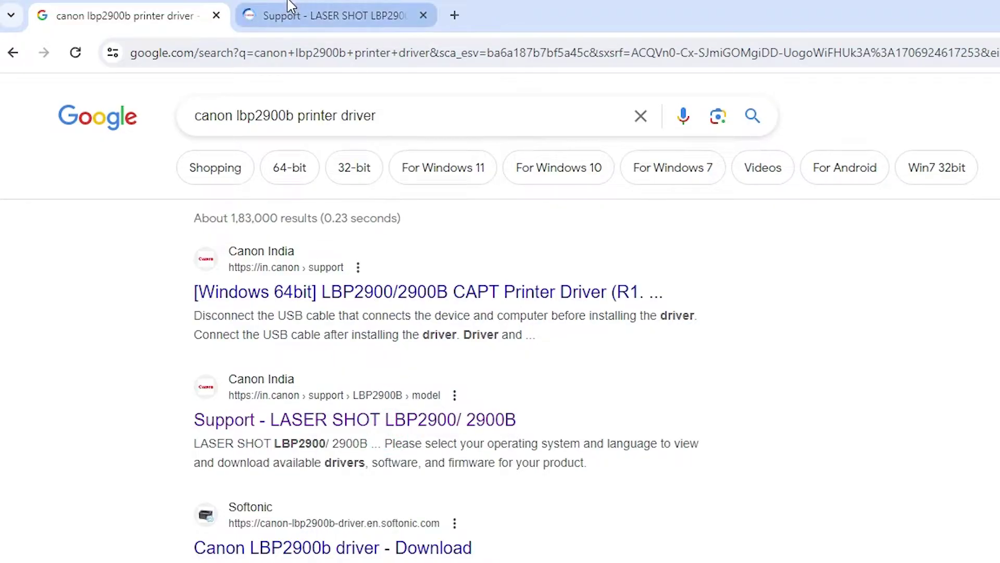
click(288, 14)
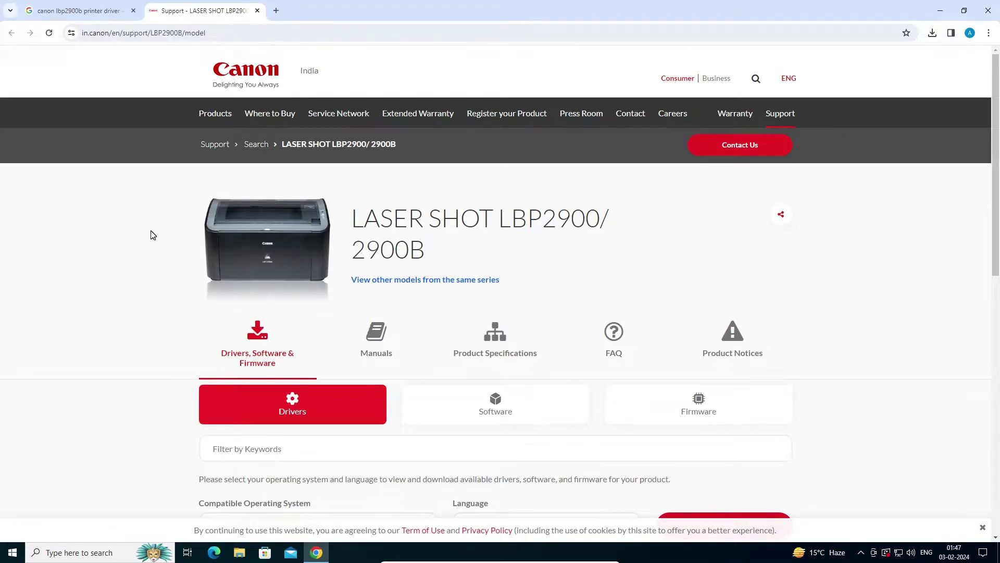
- Filter Canon's Drivers list to Windows 10 (x64) to show the LBP2900/2900B CAPT Printer Driver
drag(355, 226, 422, 239)
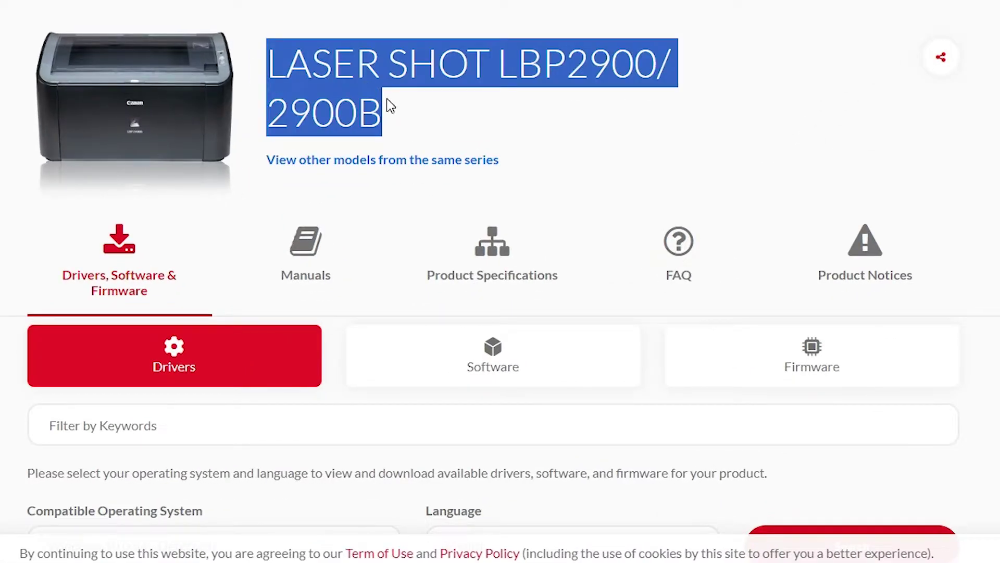
scroll(111, 207, down, 2)
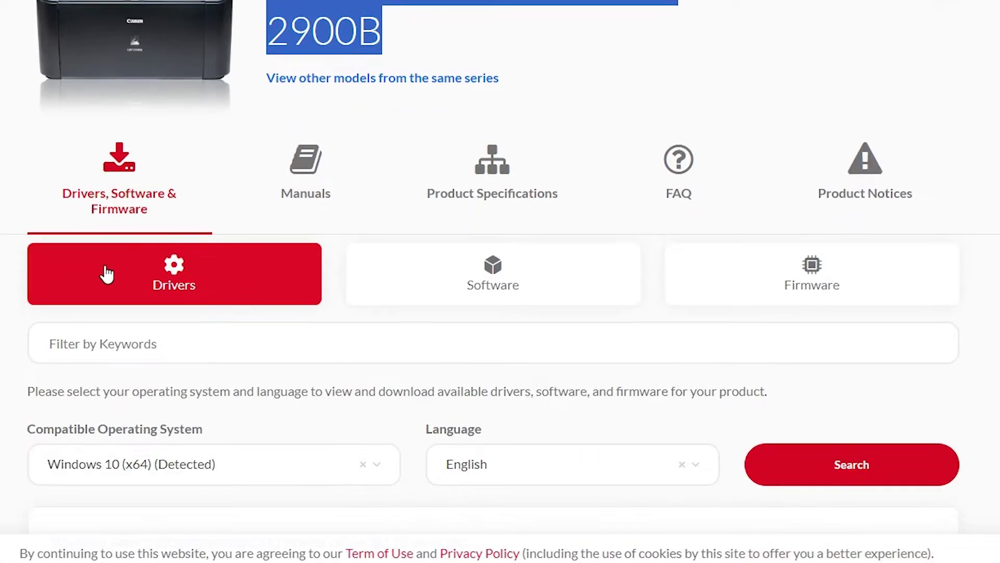
scroll(107, 275, down, 5)
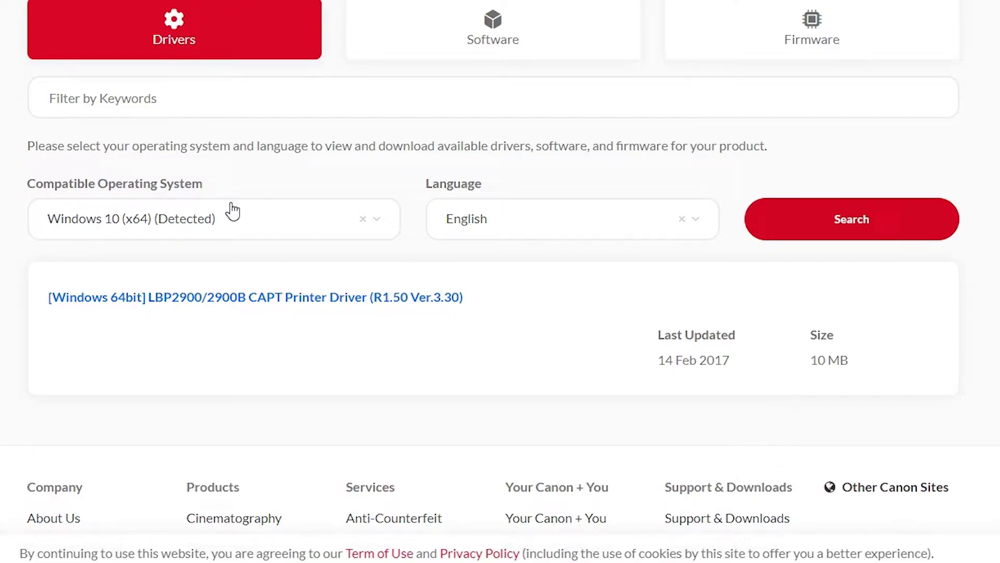
click(337, 224)
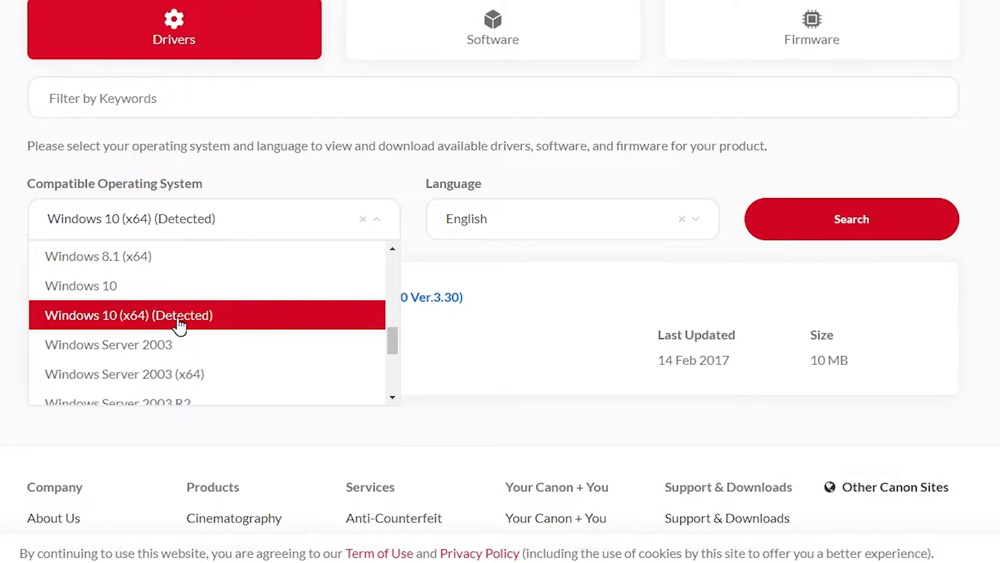
click(163, 320)
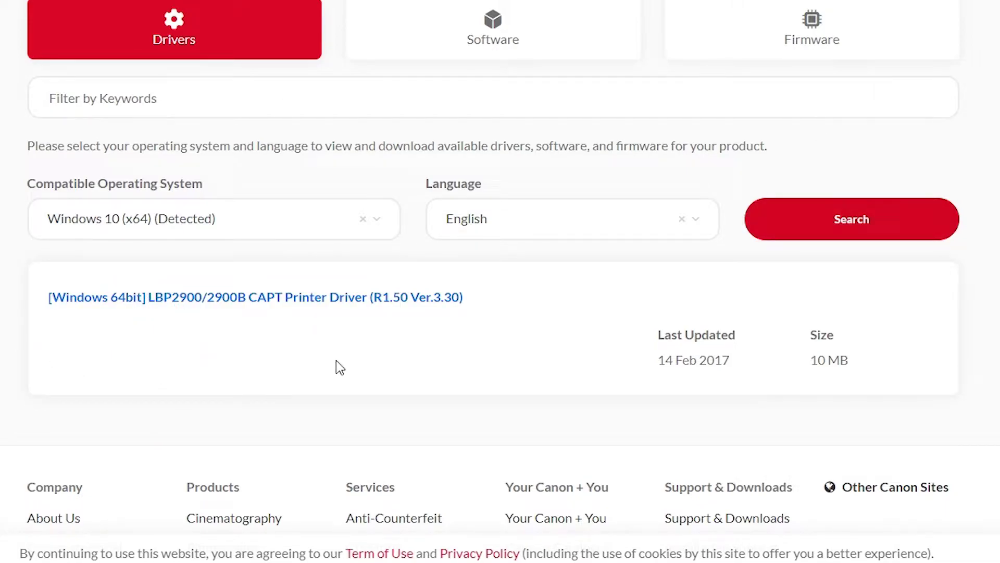
- Download the 10.9 MB LBP2900_R150_V330_W64_uk_EN_2.exe driver and show it in the Downloads folder
click(121, 300)
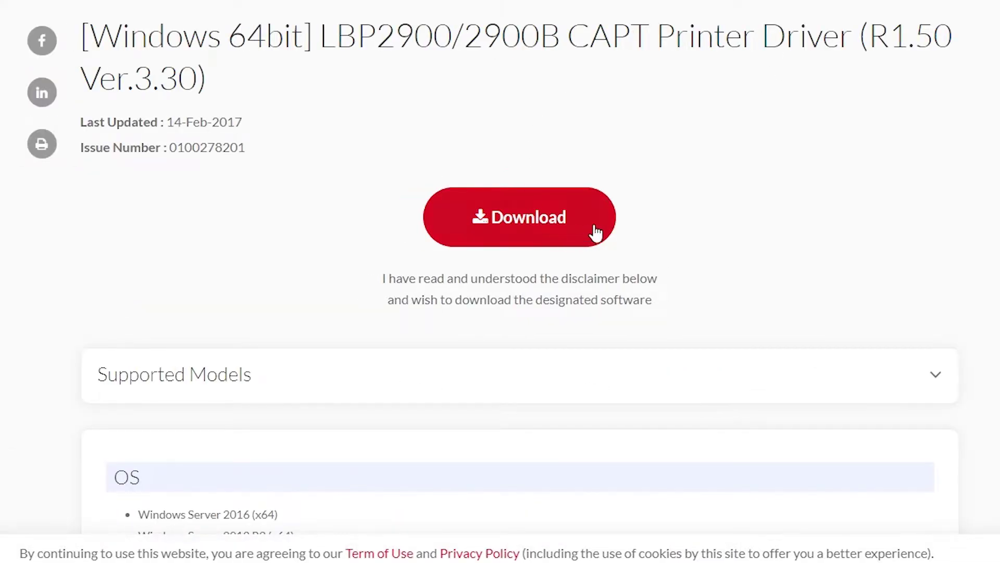
click(529, 229)
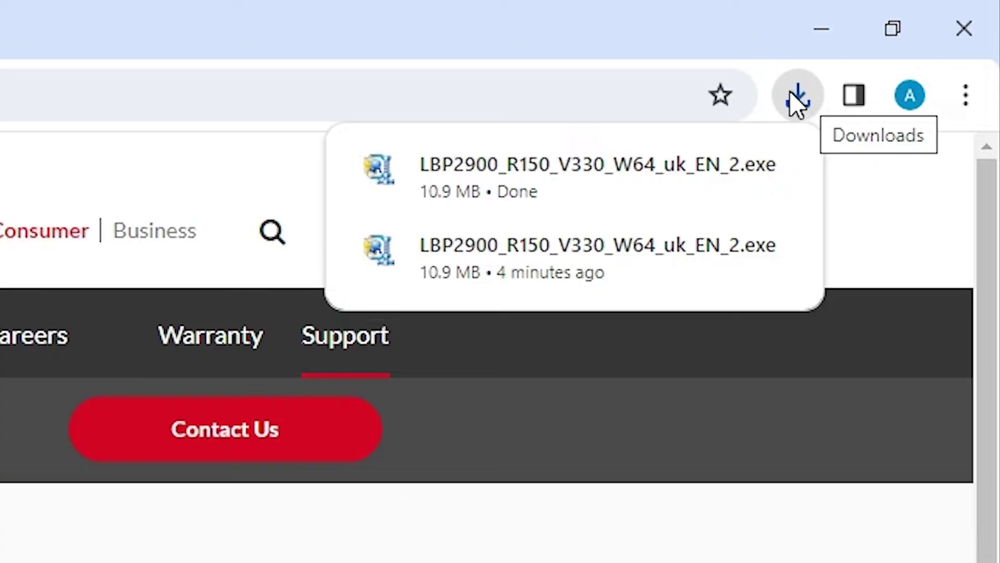
mouse_move(735, 163)
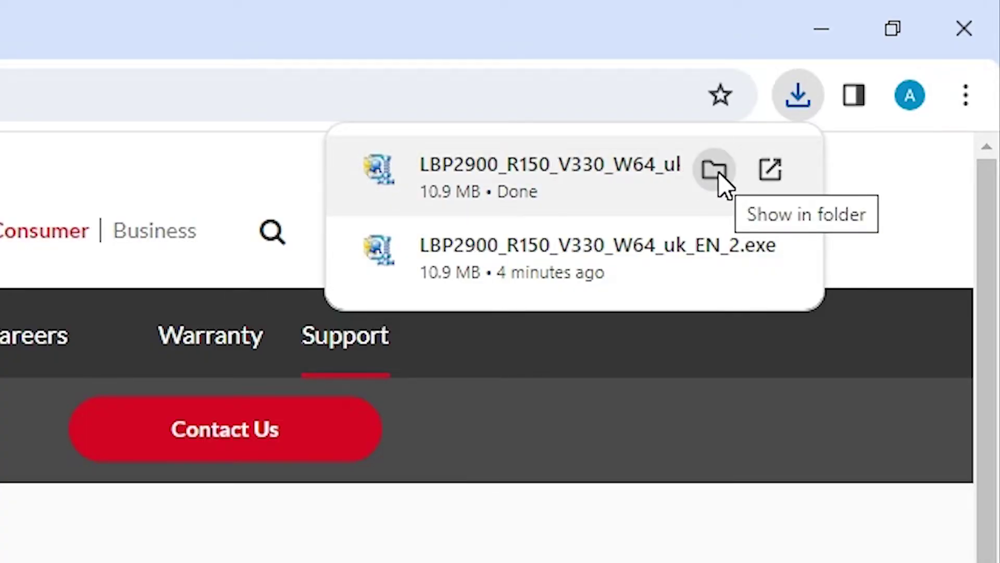
click(714, 169)
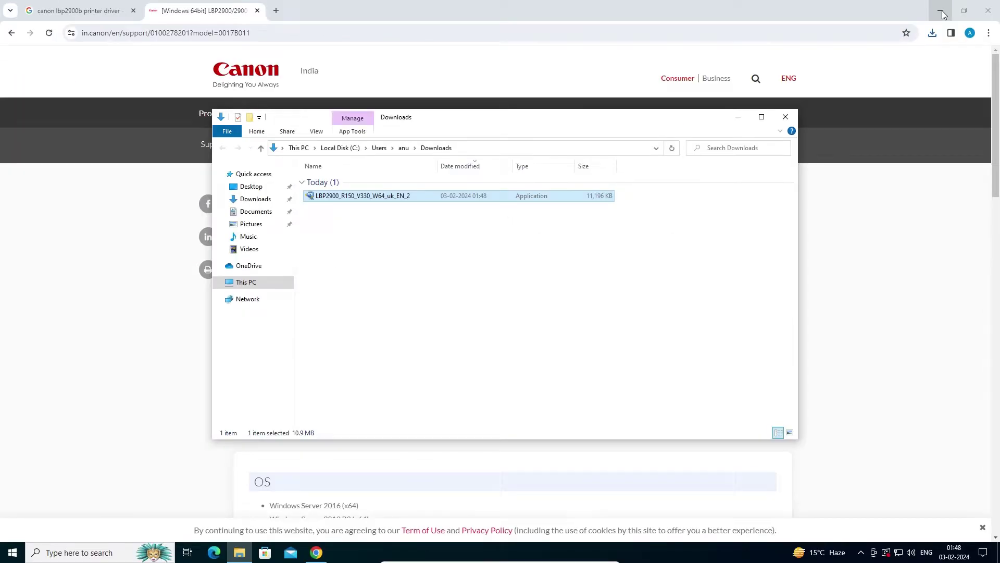
- Move the LBP2900_R150_V330_W64_uk_EN_2 installer from Downloads onto the desktop's first column
click(825, 34)
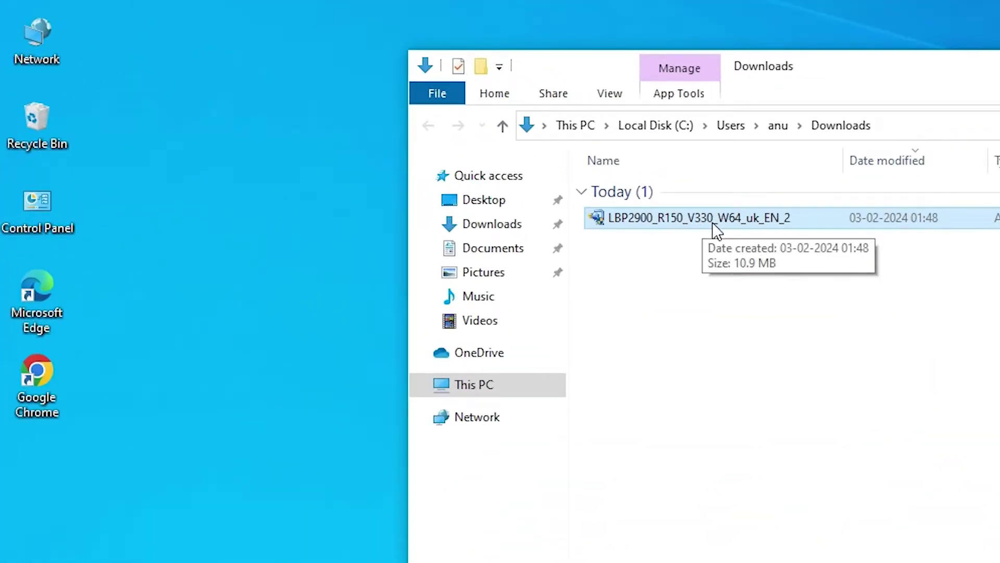
drag(369, 195, 249, 268)
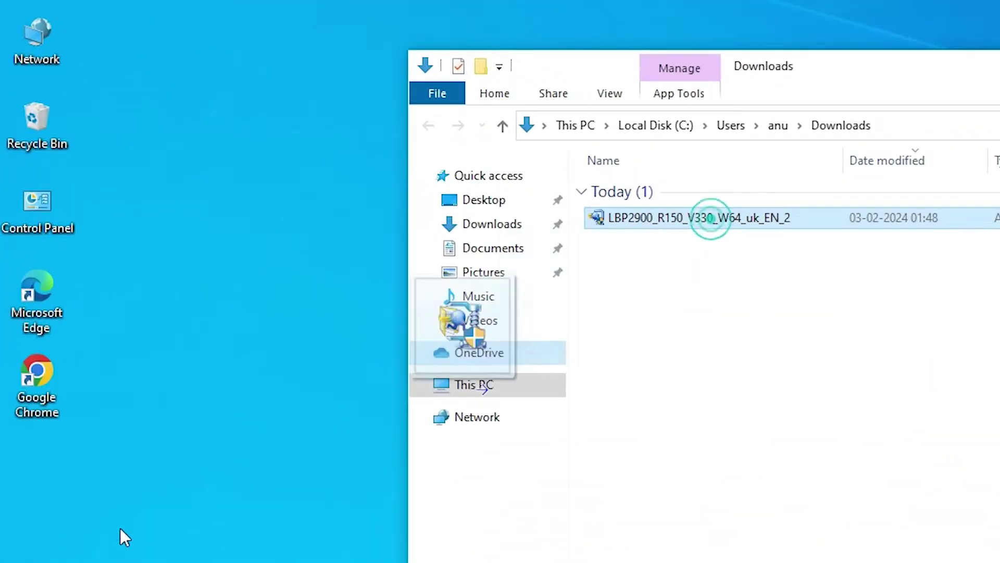
drag(125, 536, 104, 500)
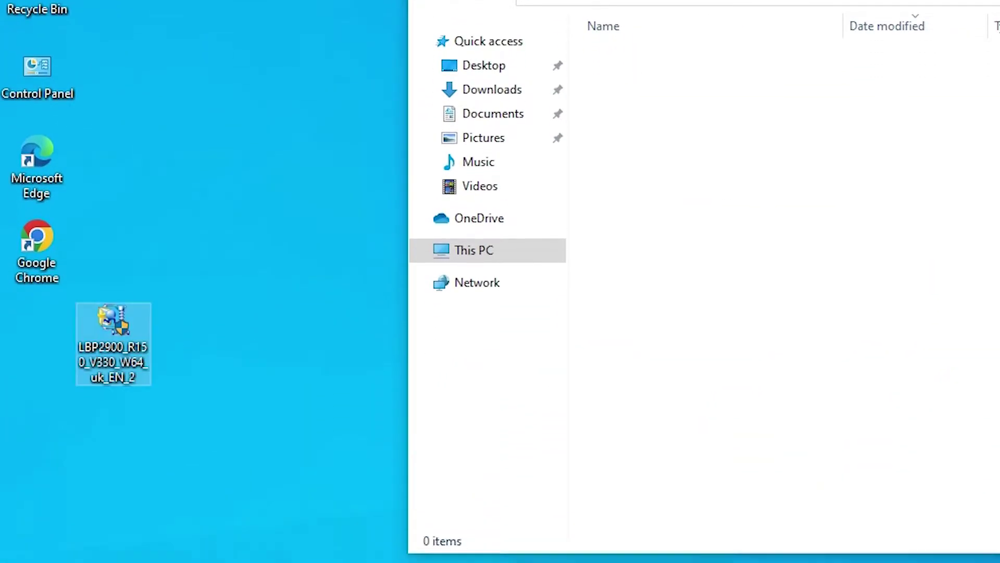
key(alt+F4)
drag(79, 327, 27, 318)
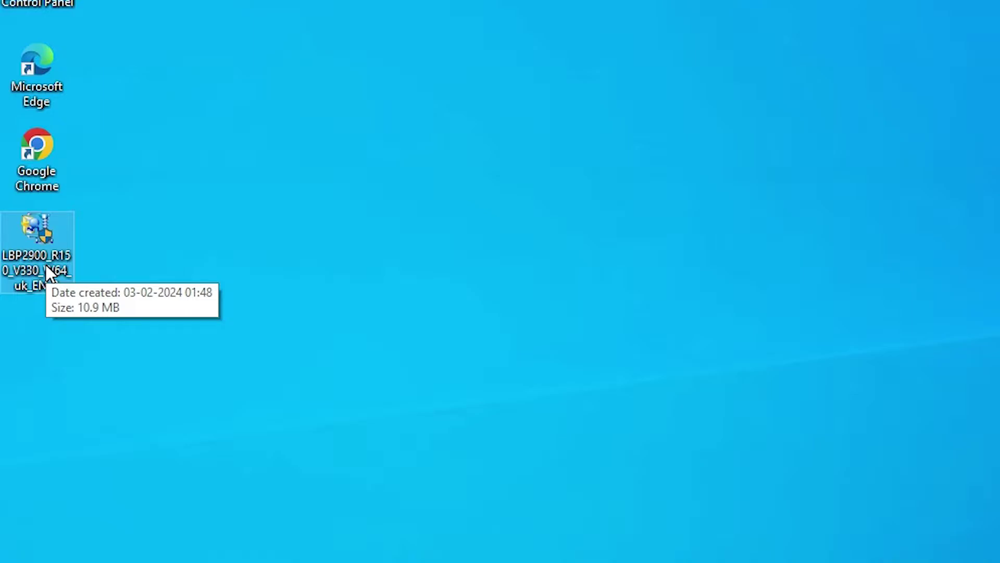
- Extract the driver installer's files into a folder beside it on the desktop
right_click(46, 263)
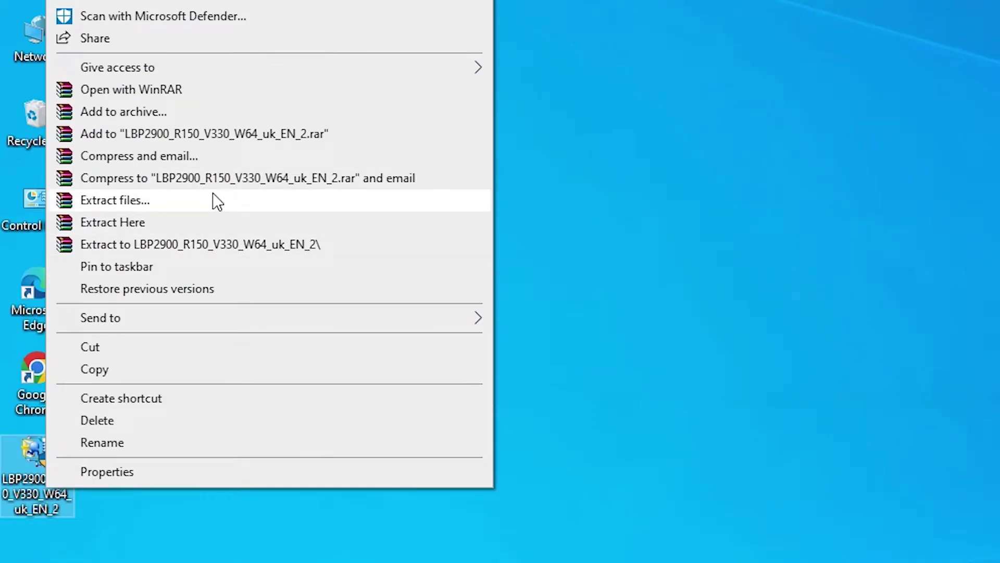
click(213, 200)
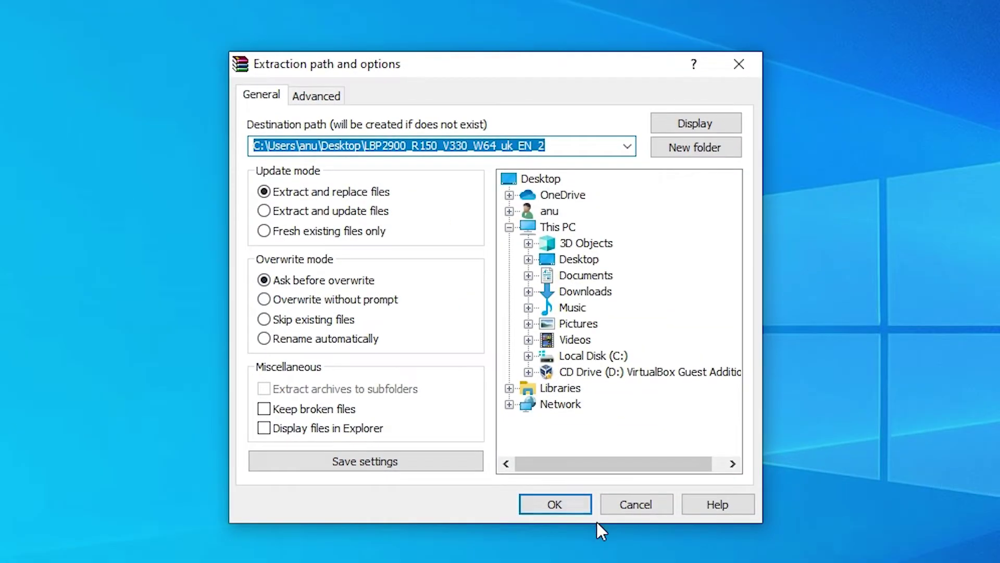
click(568, 510)
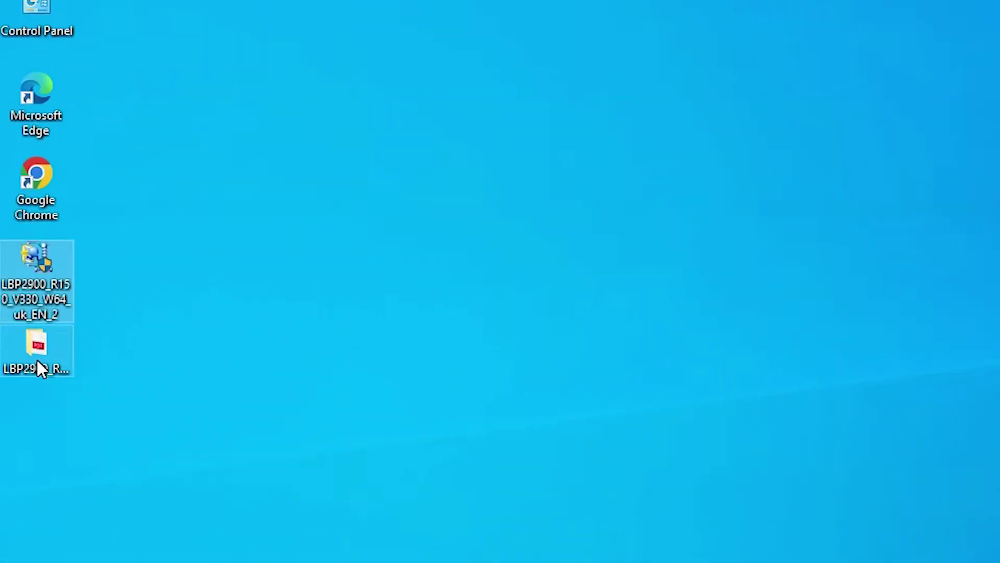
- Browse into the extracted package's x64\Driver folder to view cnab4 and the other driver files
click(37, 363)
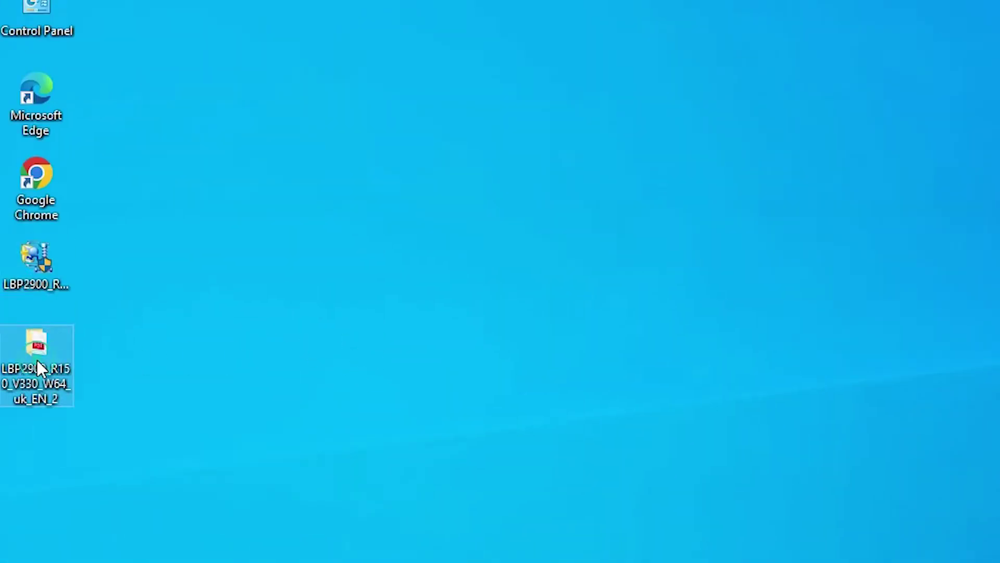
double_click(36, 360)
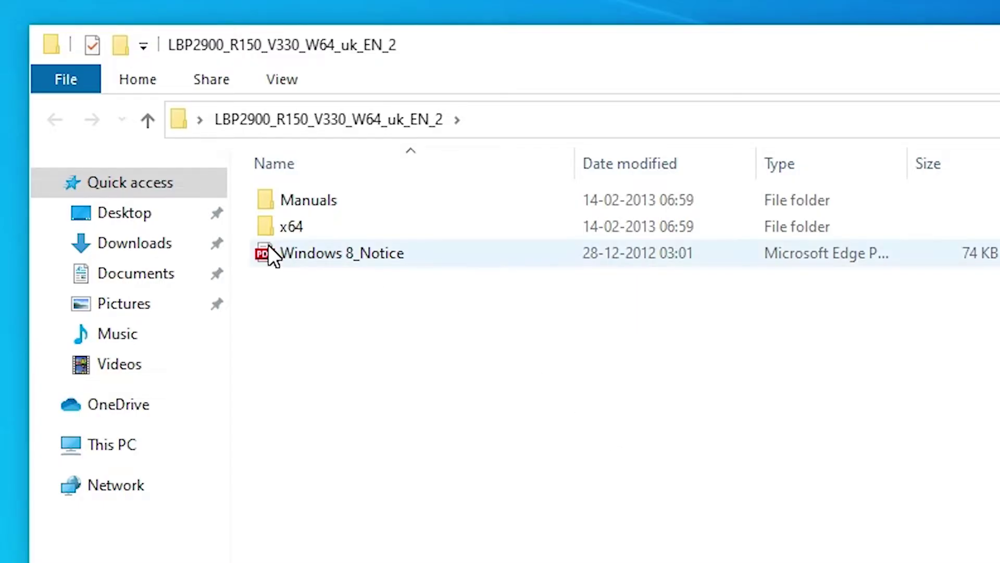
double_click(282, 229)
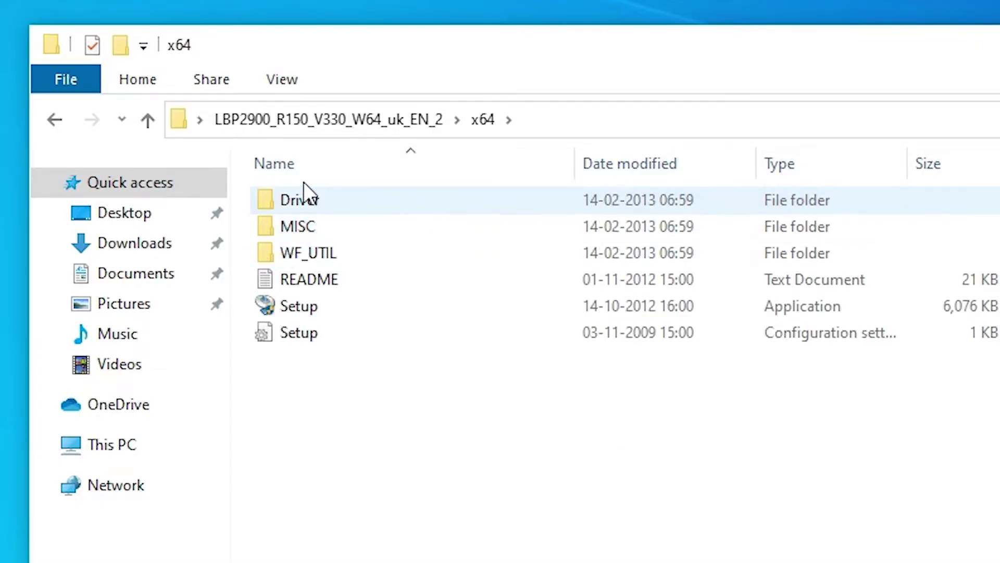
double_click(292, 197)
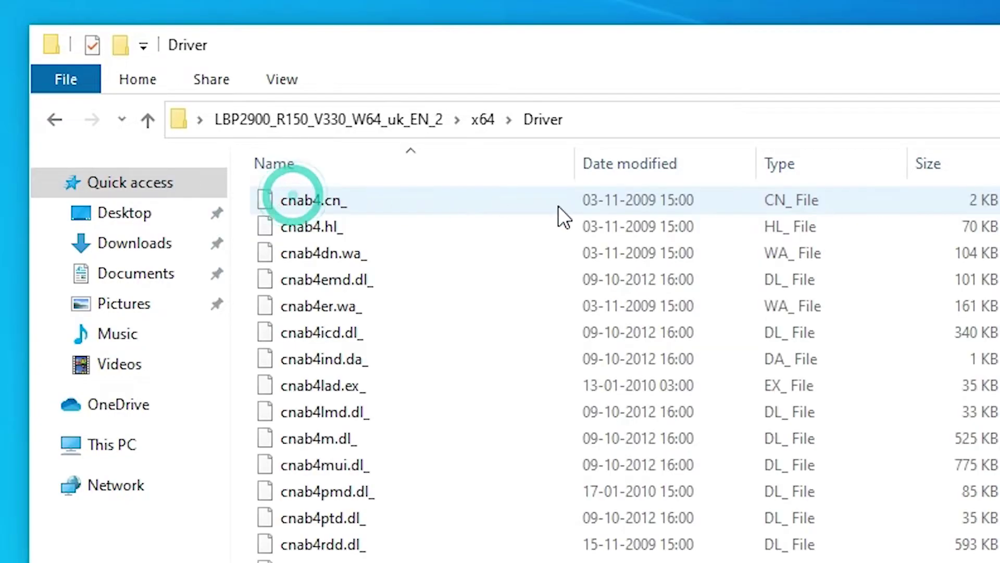
scroll(392, 407, down, 5)
scroll(396, 409, down, 2)
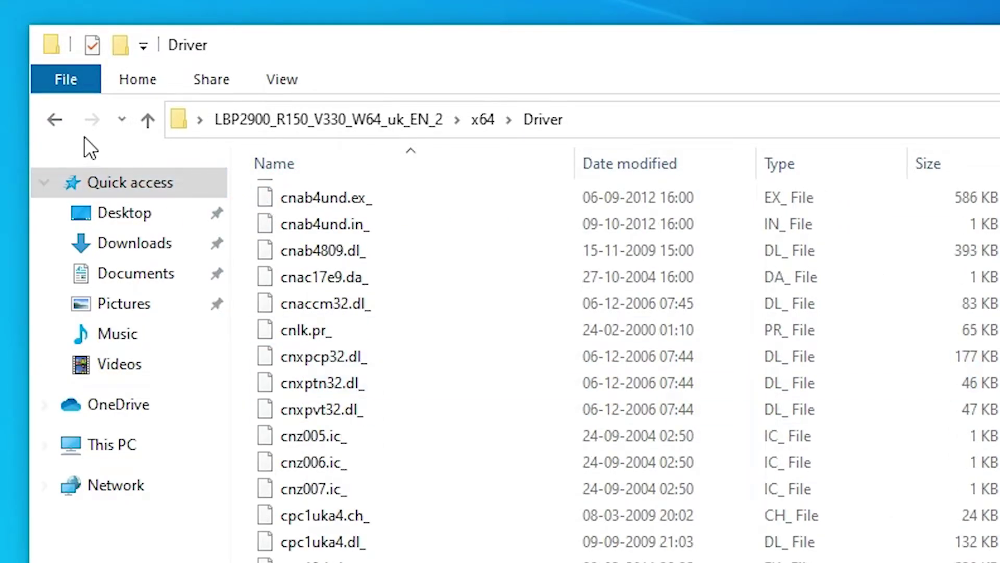
- Close the driver folder and open Printers & scanners by searching 'pr' in Start
click(54, 123)
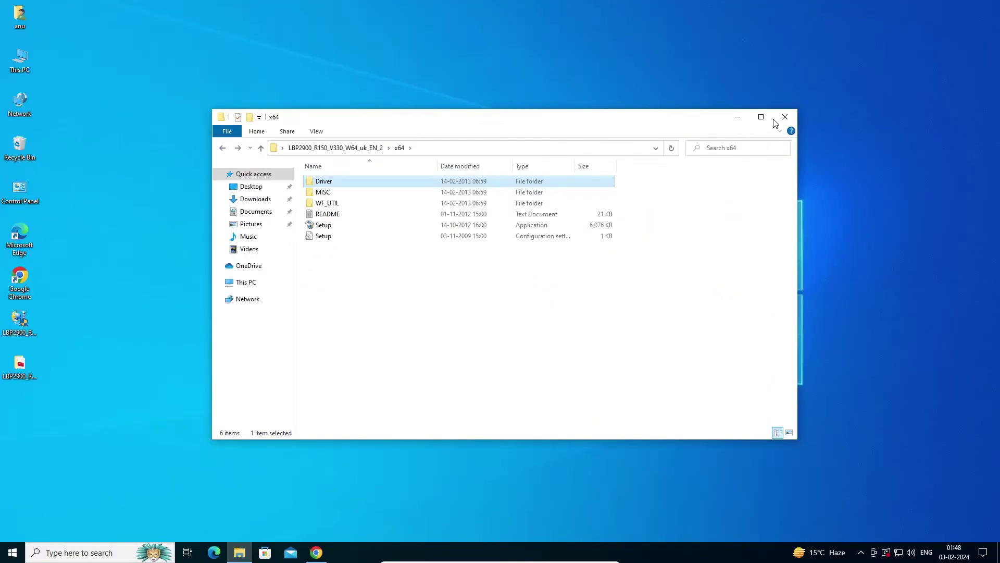
click(776, 122)
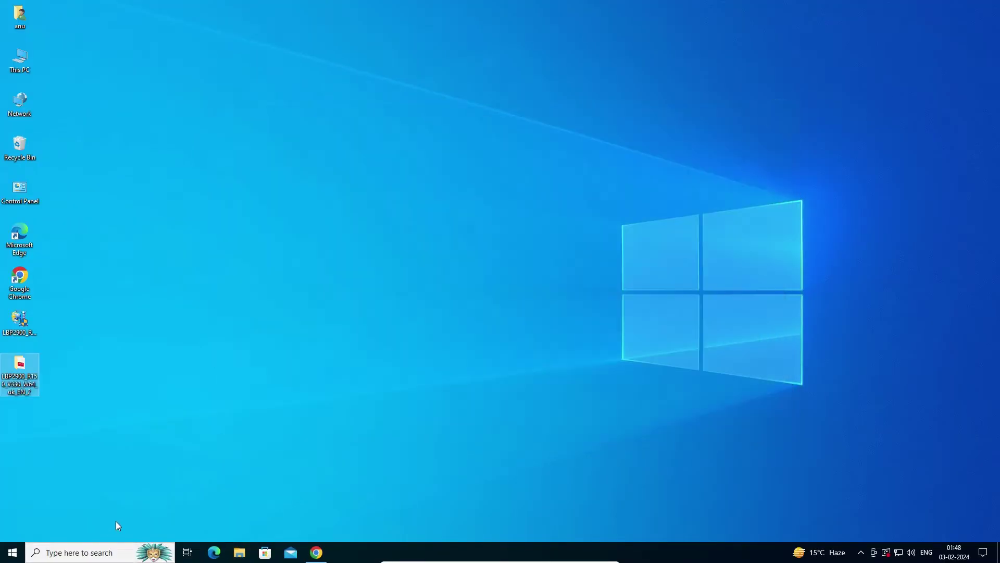
click(4, 557)
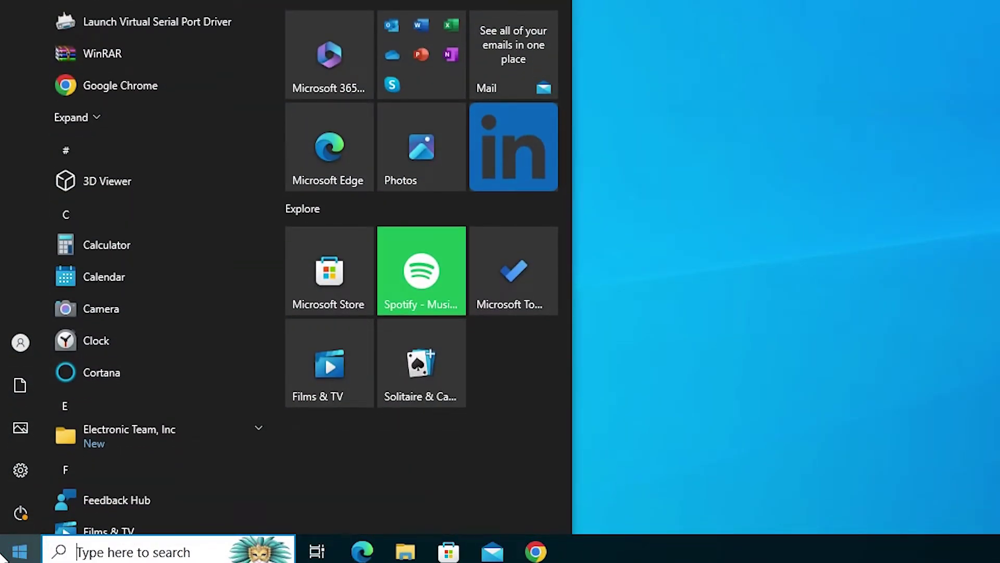
text(p)
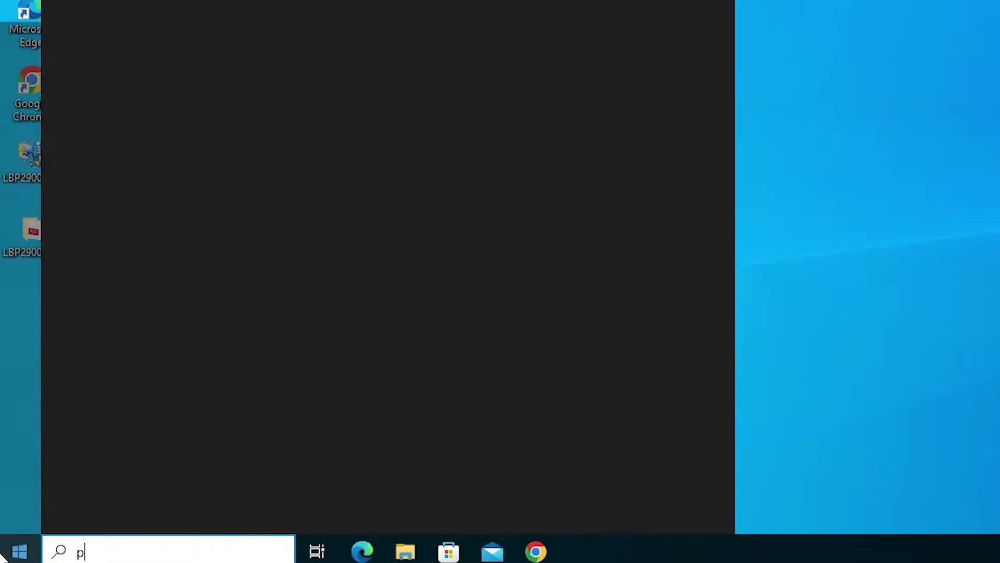
text(r)
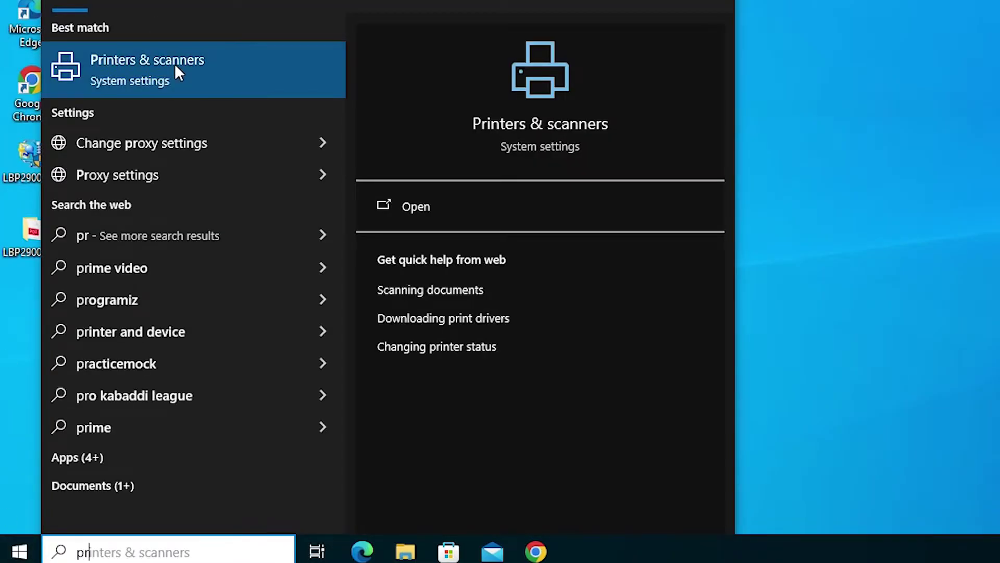
click(174, 63)
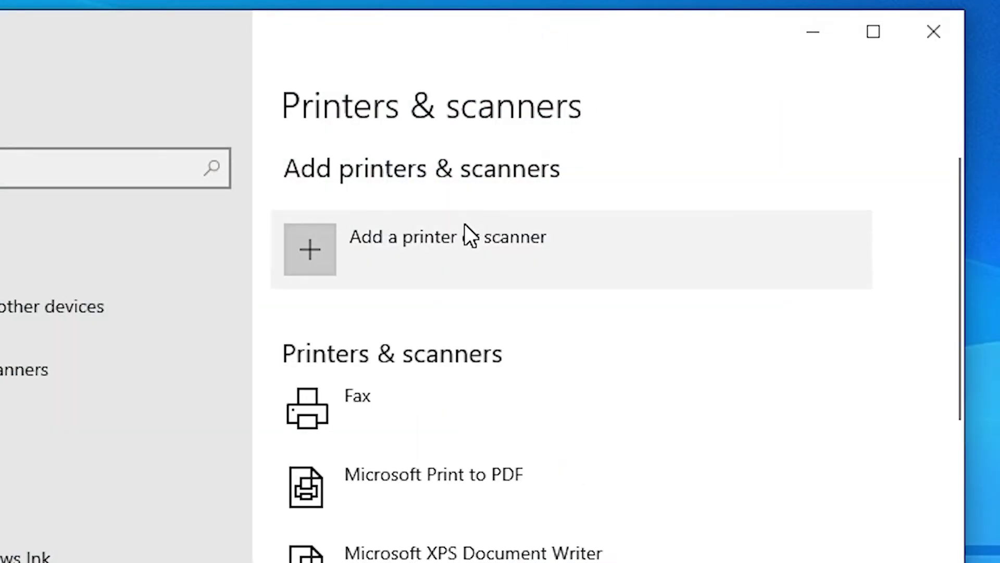
- Start adding a printer and choose 'The printer that I want isn't listed'
click(467, 261)
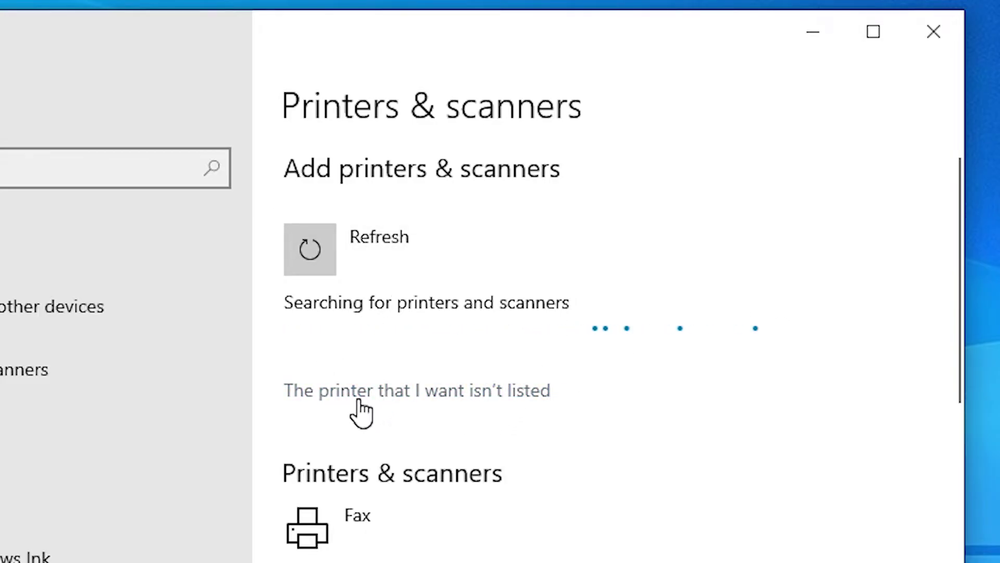
click(472, 397)
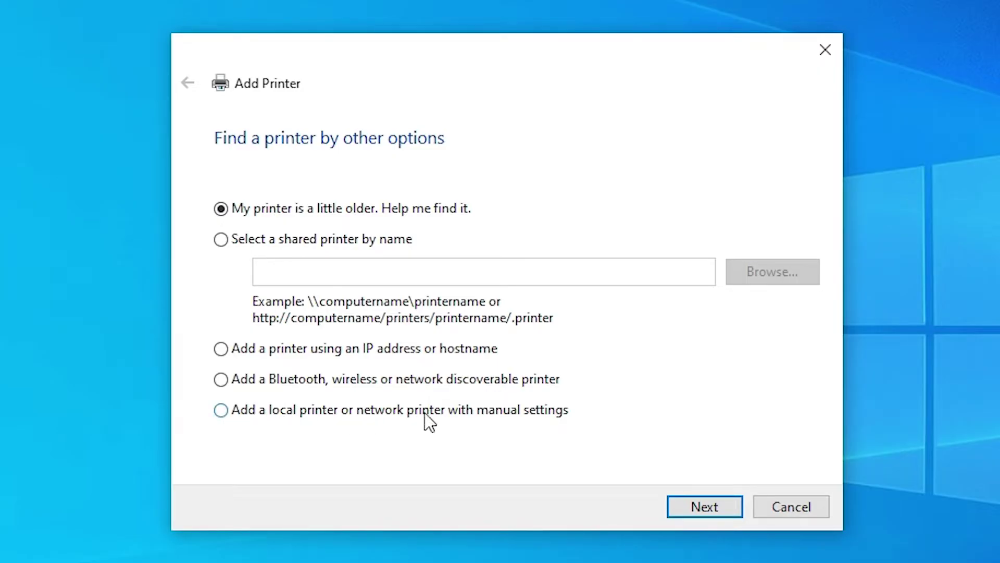
- Add a local printer with manual settings on the existing USB_001 (Local Port)
click(521, 413)
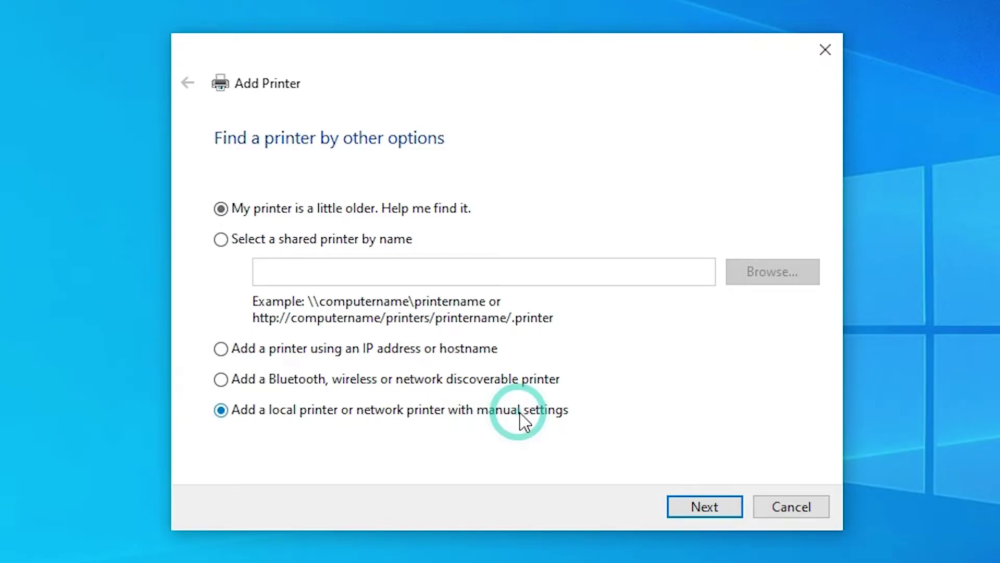
click(711, 503)
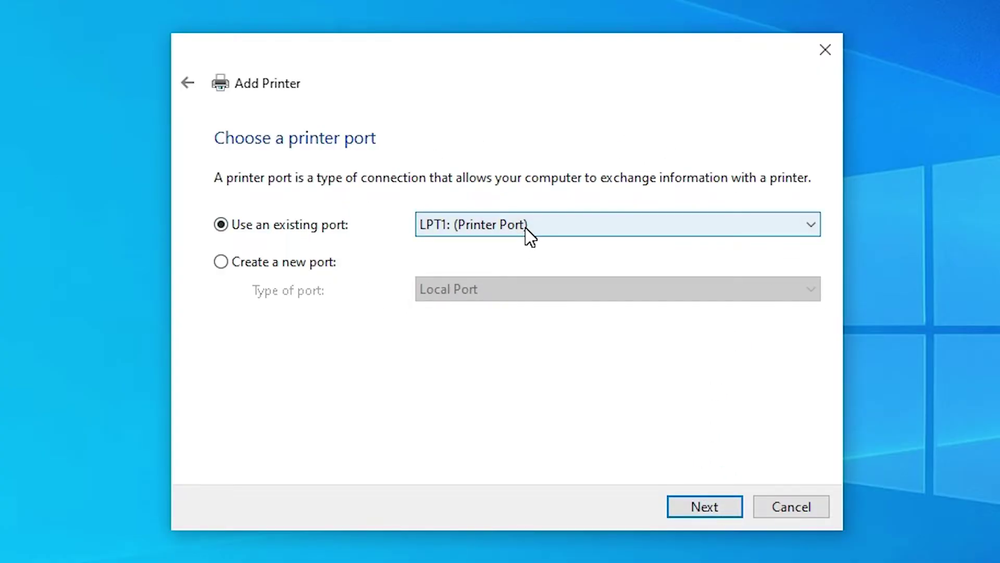
click(540, 226)
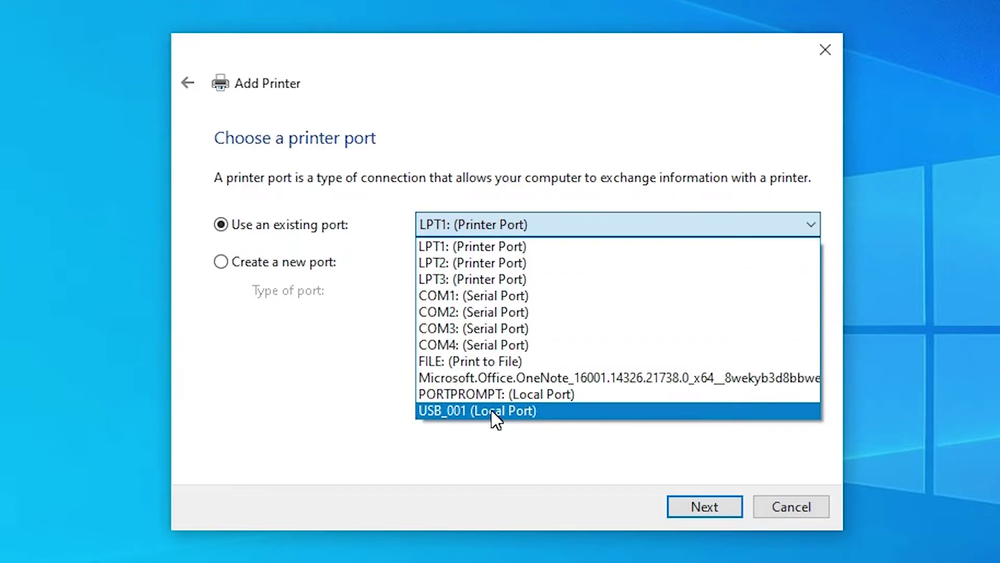
click(547, 412)
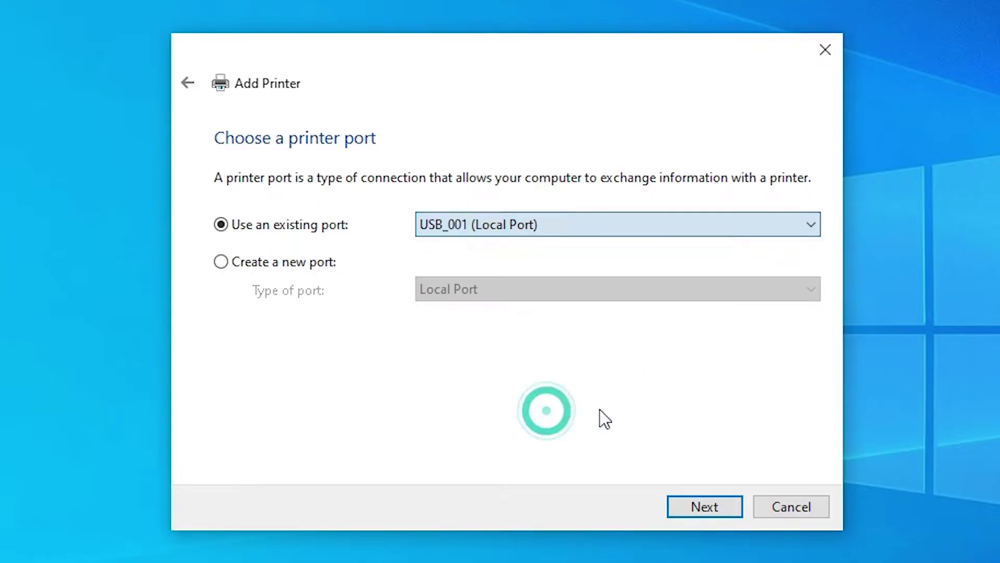
click(714, 513)
- Load the driver via Have Disk from Desktop\LBP2900 folder\x64\Driver\CNAB4STD.INF
click(760, 426)
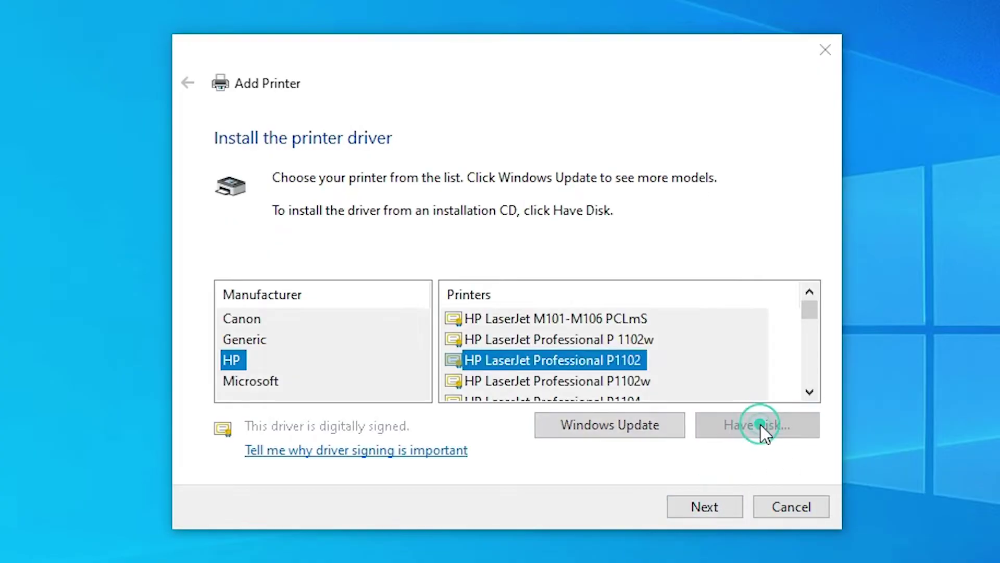
click(677, 396)
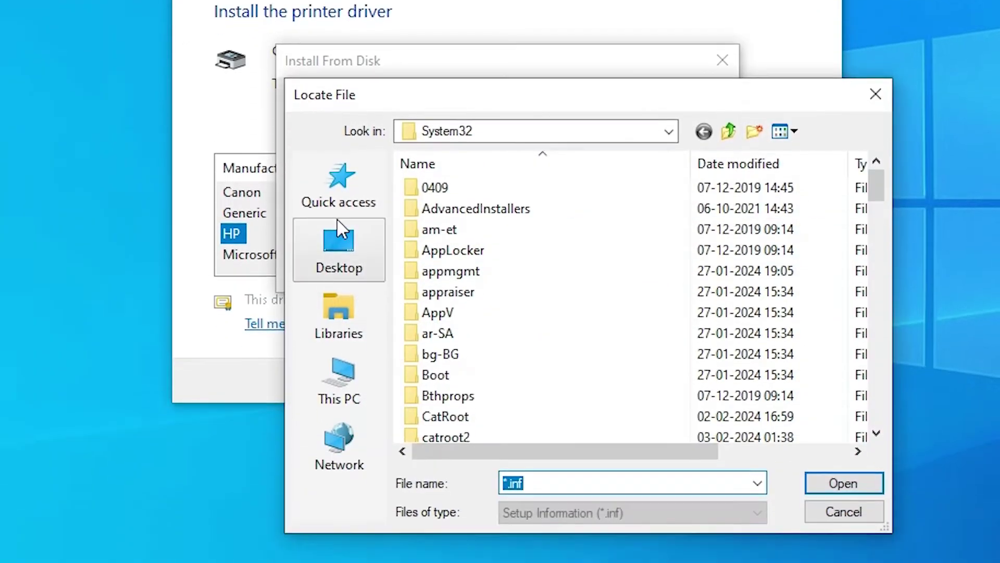
click(334, 235)
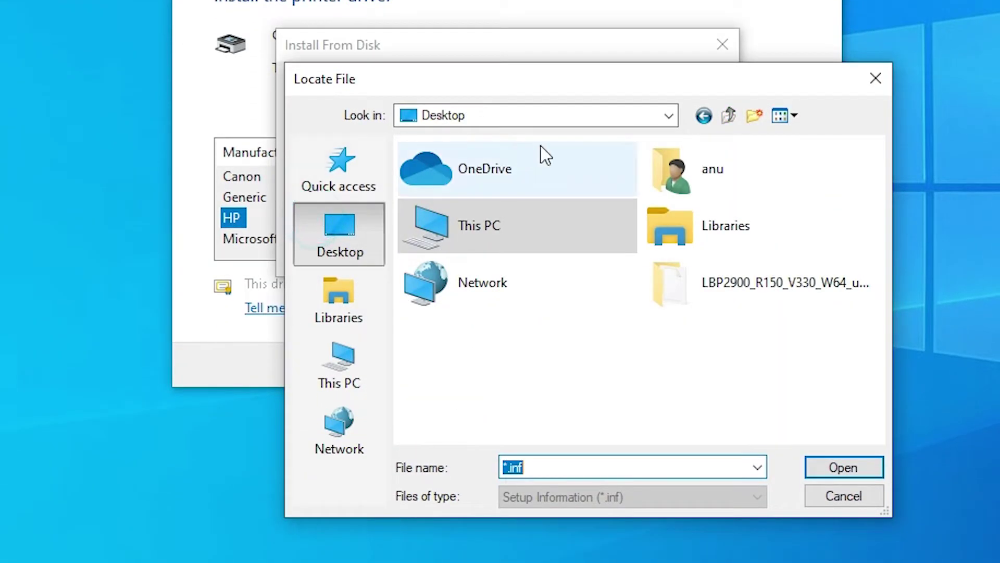
double_click(743, 277)
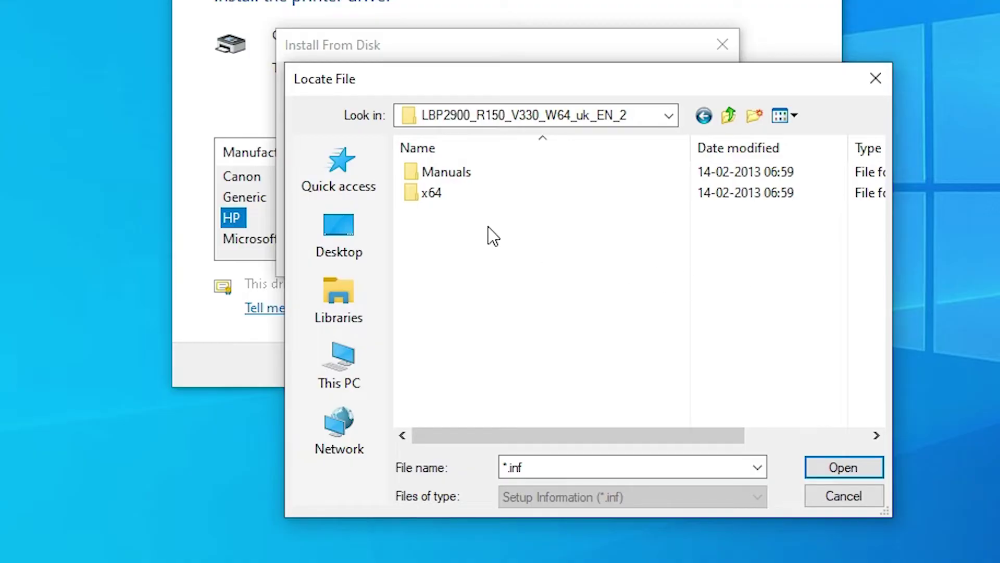
double_click(429, 193)
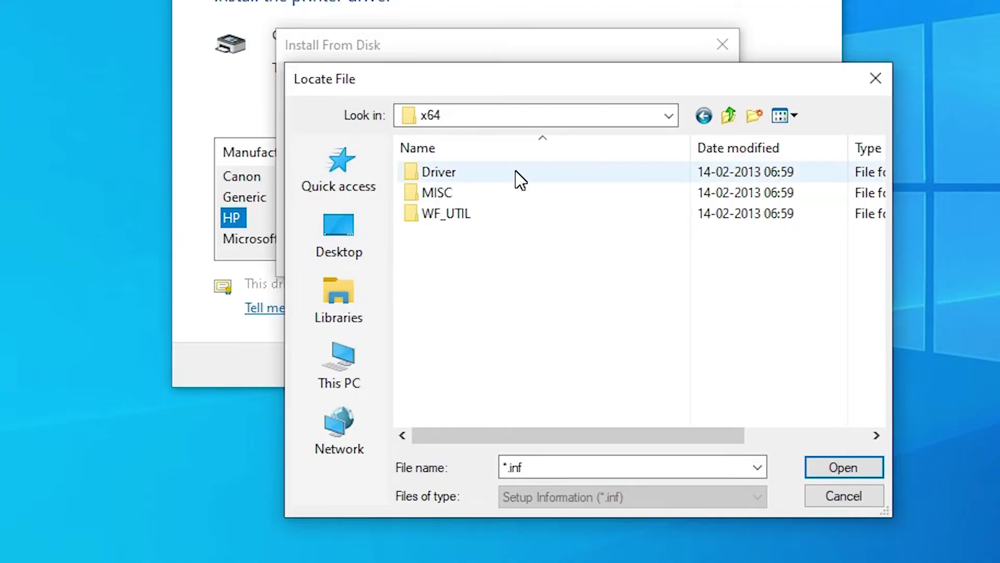
double_click(442, 177)
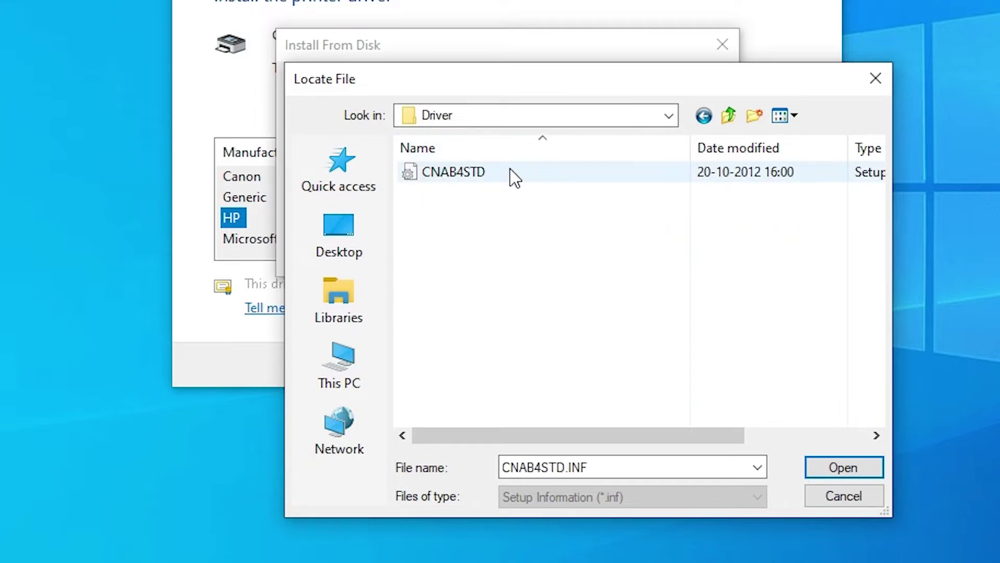
click(463, 178)
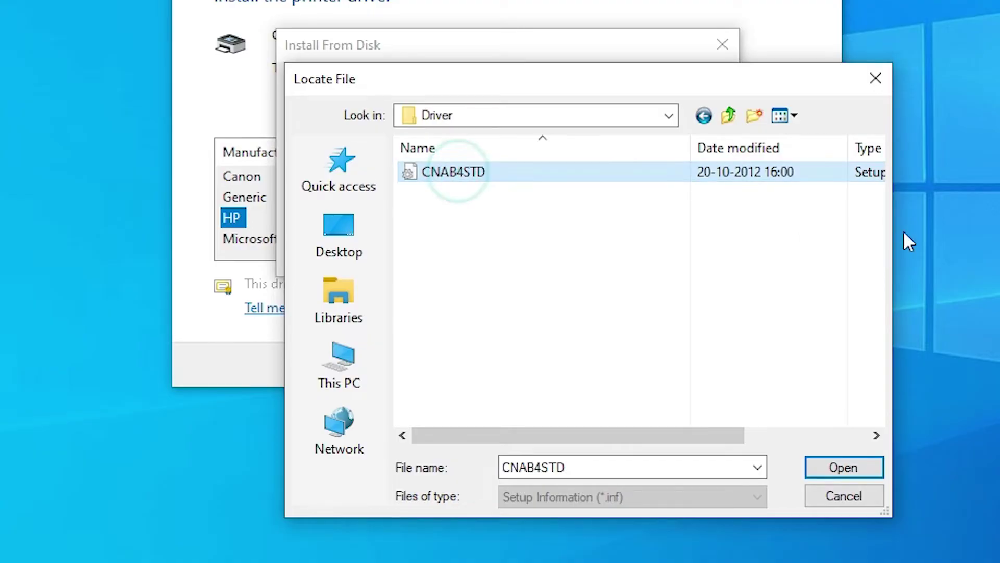
click(865, 469)
click(672, 231)
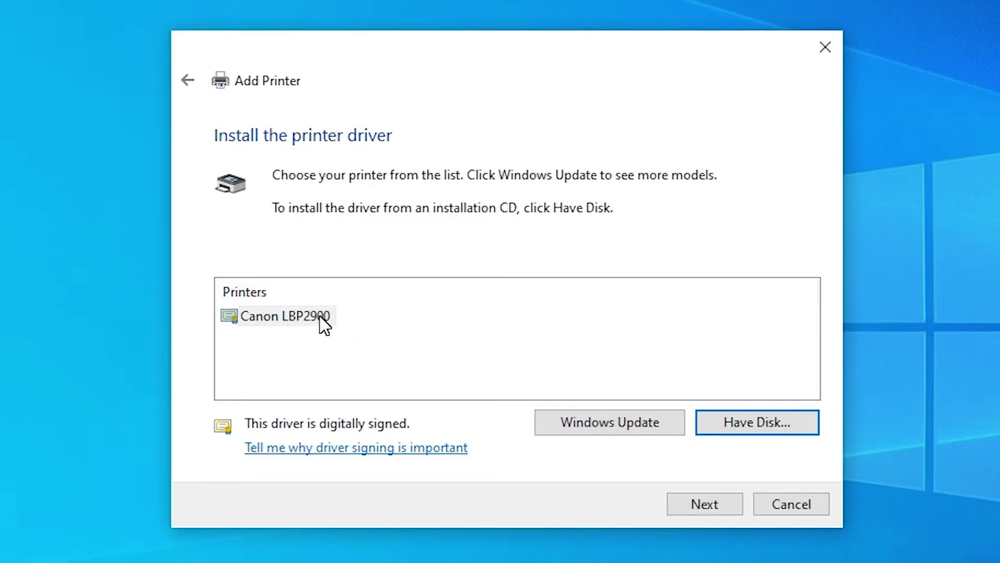
- Install Canon LBP2900 with its default name, choosing 'Do not share this printer'
click(283, 316)
click(704, 503)
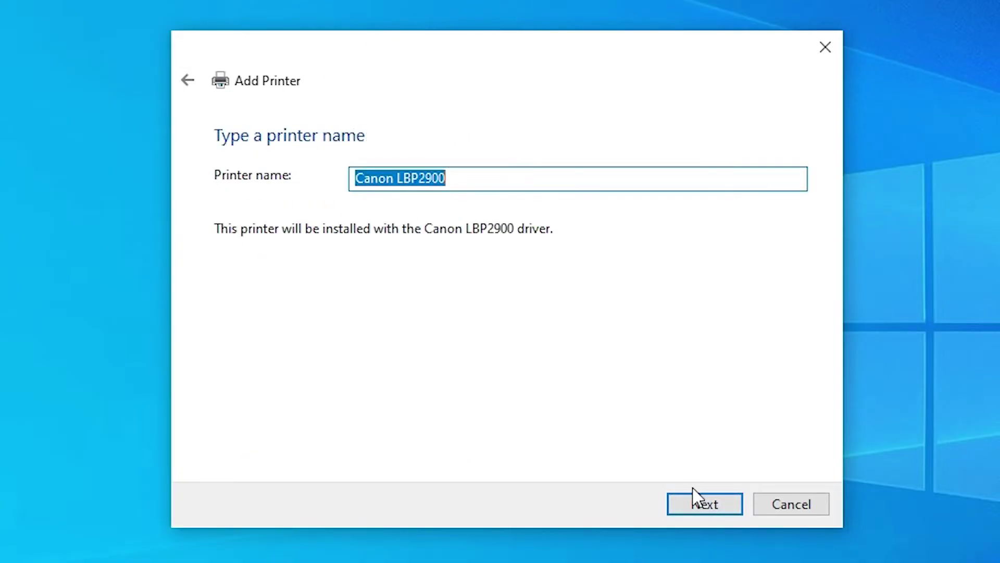
click(717, 505)
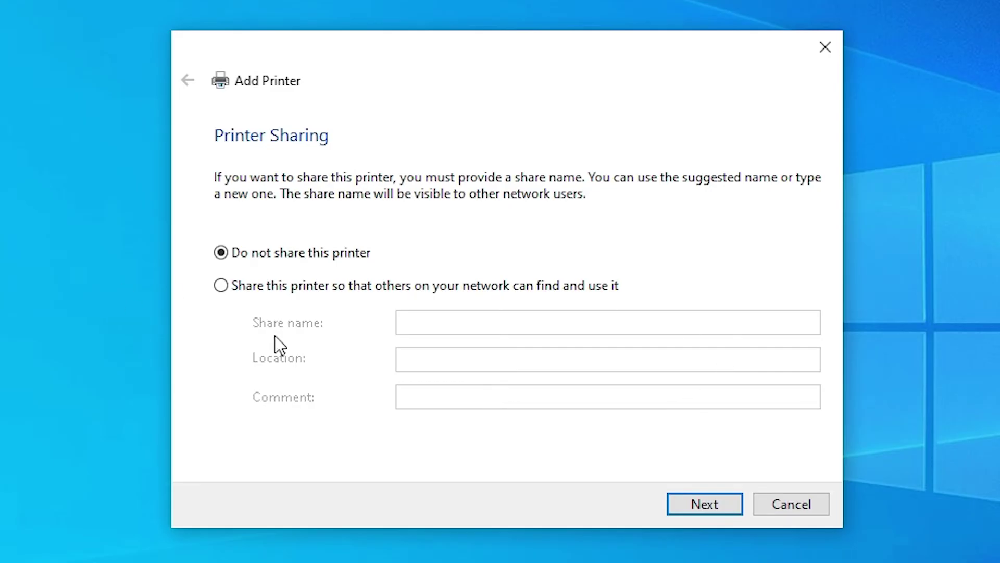
click(288, 286)
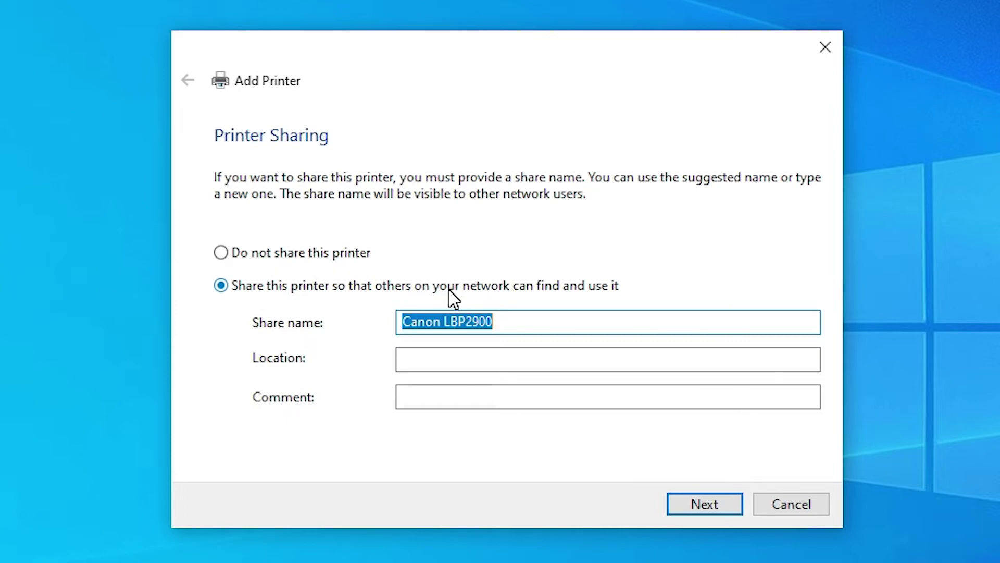
click(318, 257)
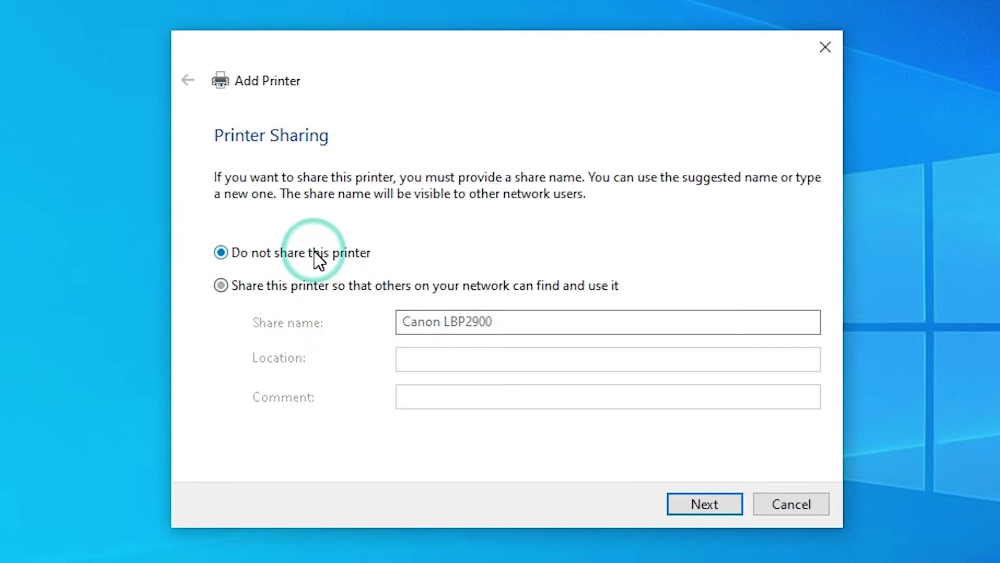
click(698, 504)
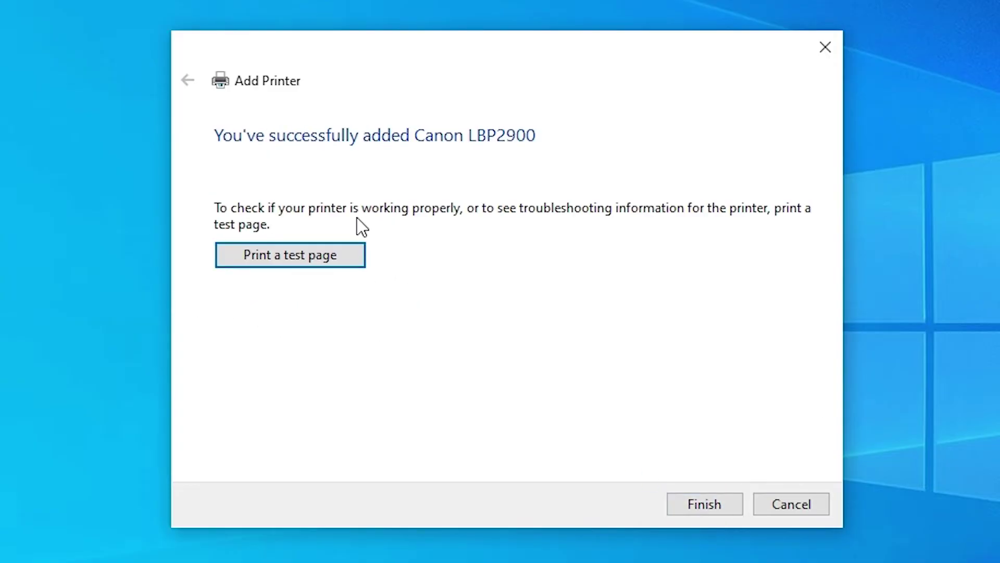
- Finish the Add Printer wizard and confirm Canon LBP2900 appears in Printers & scanners
click(696, 505)
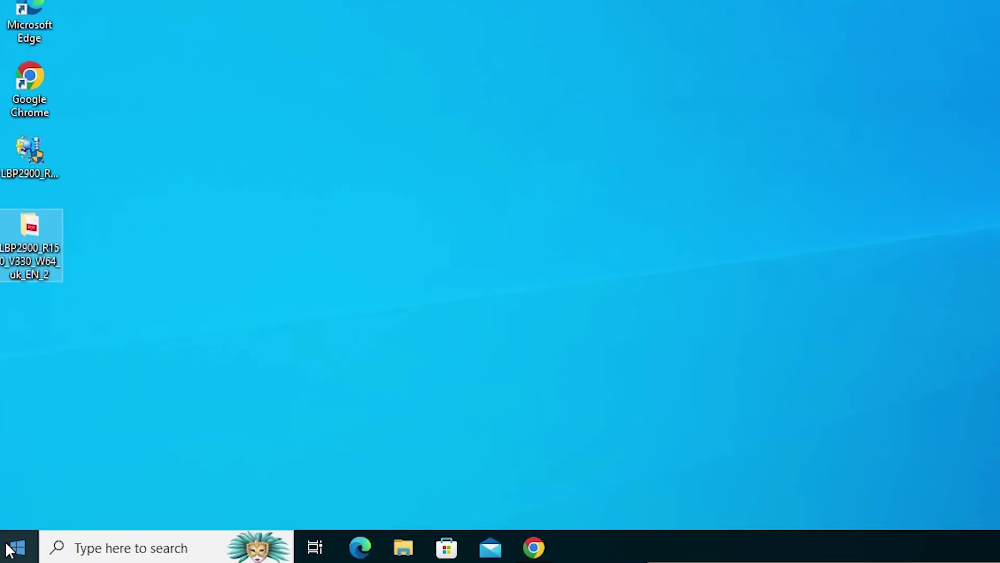
click(8, 553)
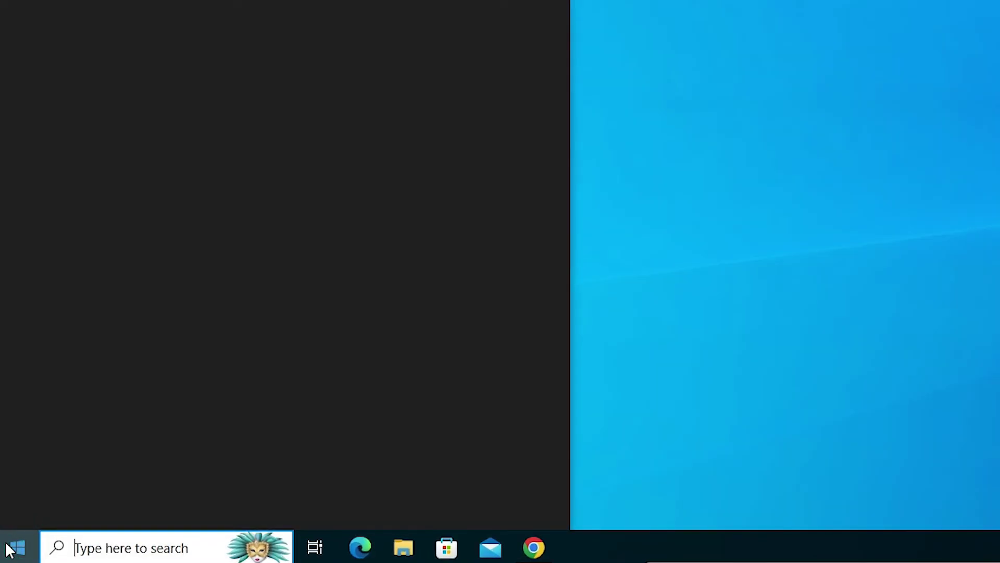
text(p)
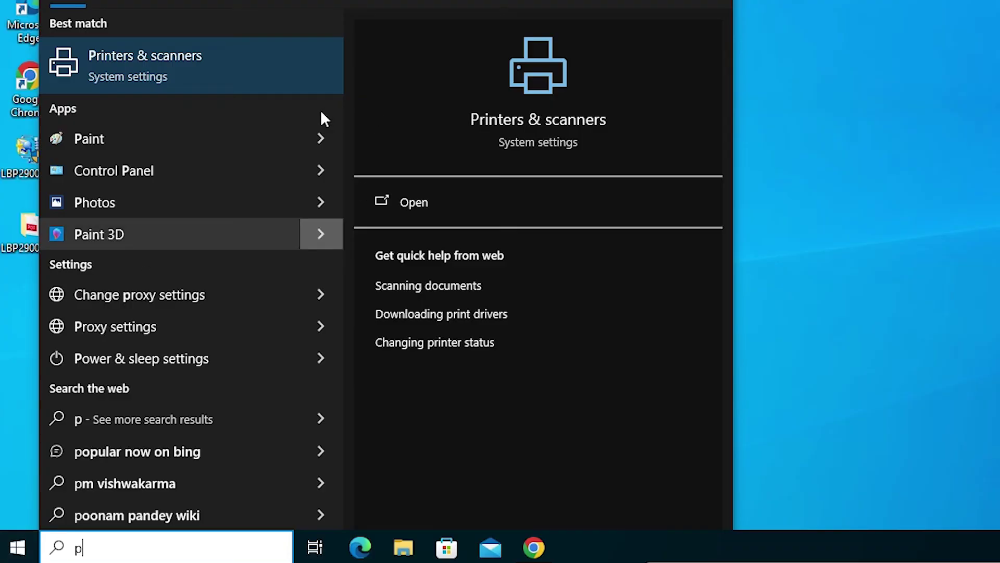
click(171, 70)
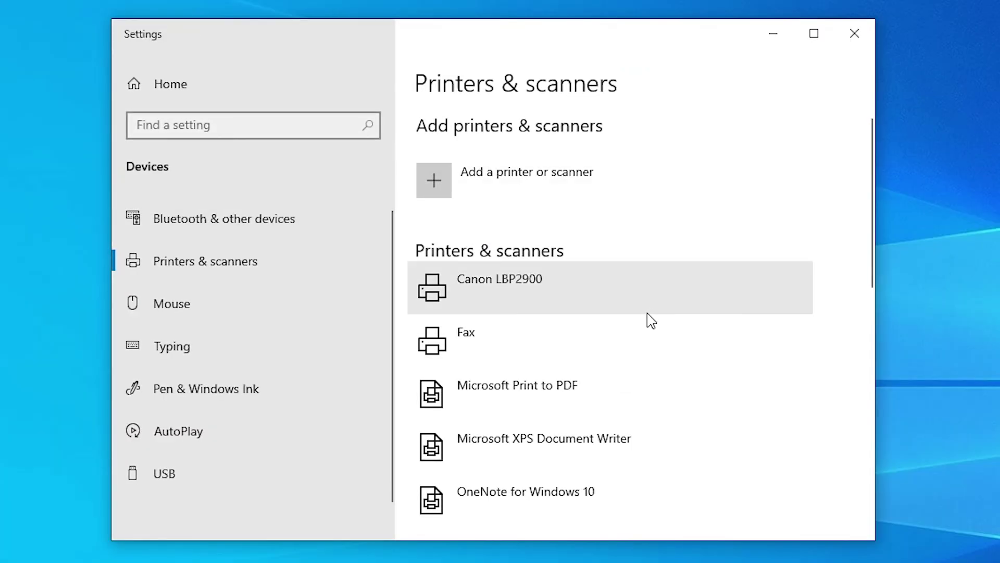